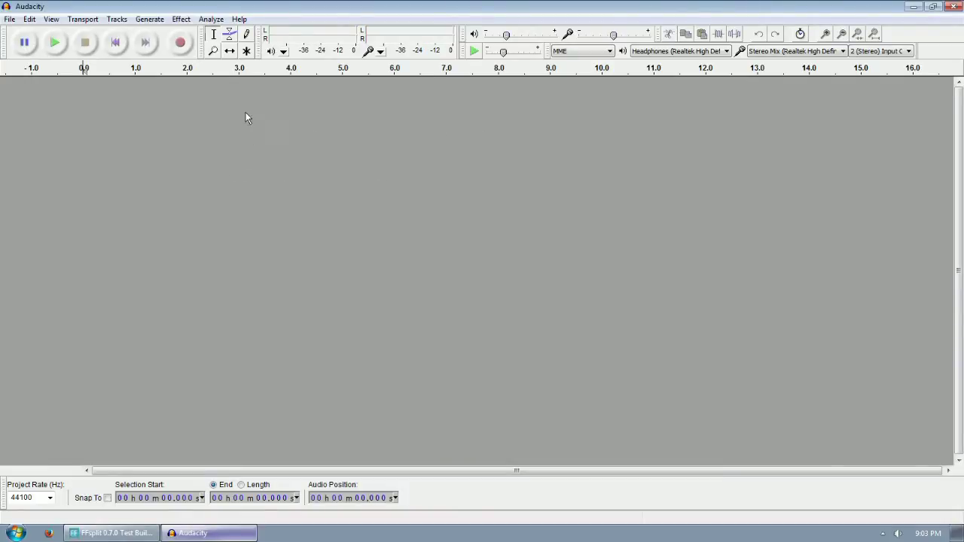
Import 'Noise Example Audio' from the desktop as a stereo track, accepting the copy warning
click(9, 19)
mouse_move(32, 166)
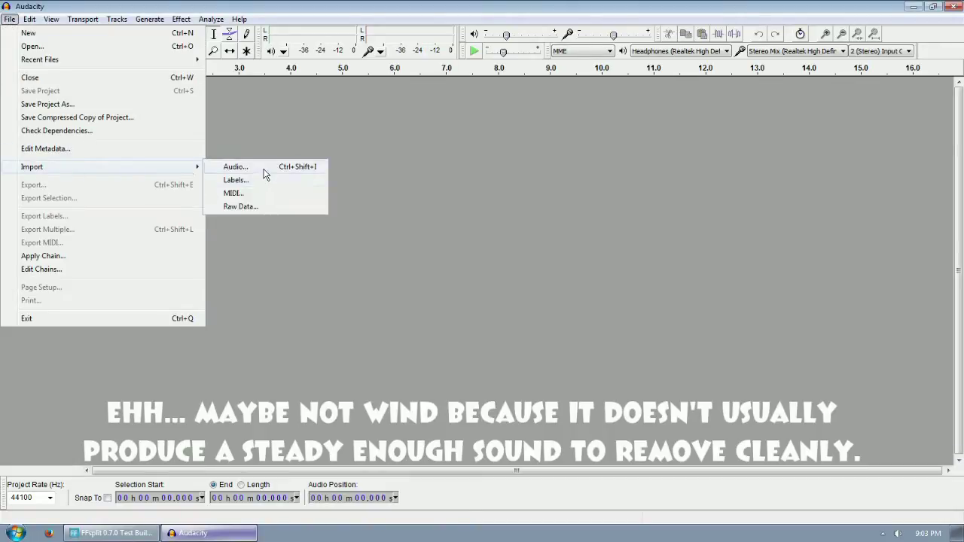
click(262, 169)
drag(588, 219, 611, 332)
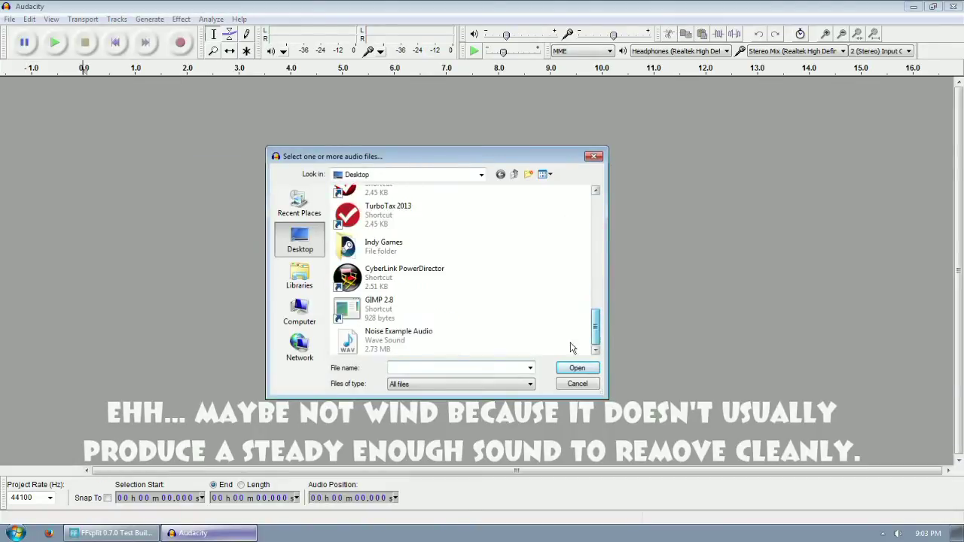
double_click(400, 343)
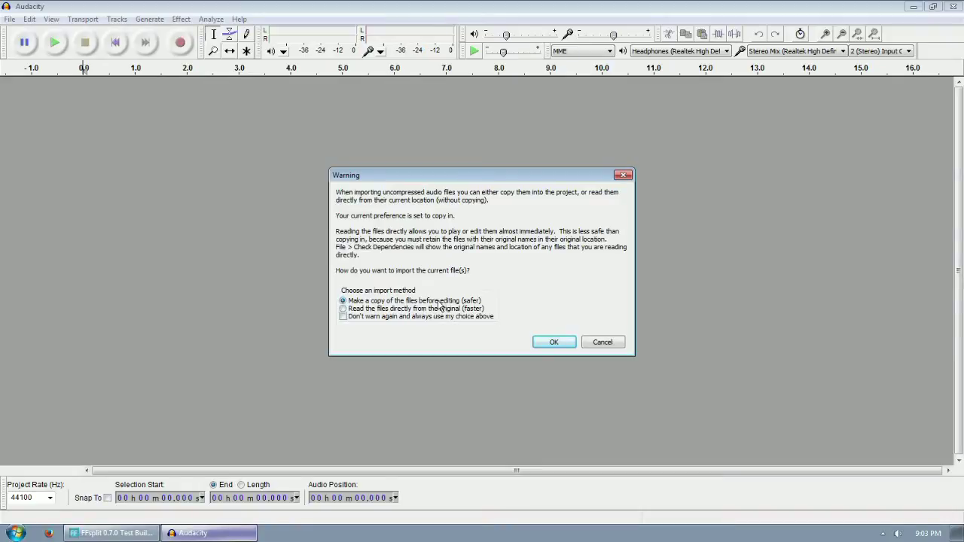
click(553, 343)
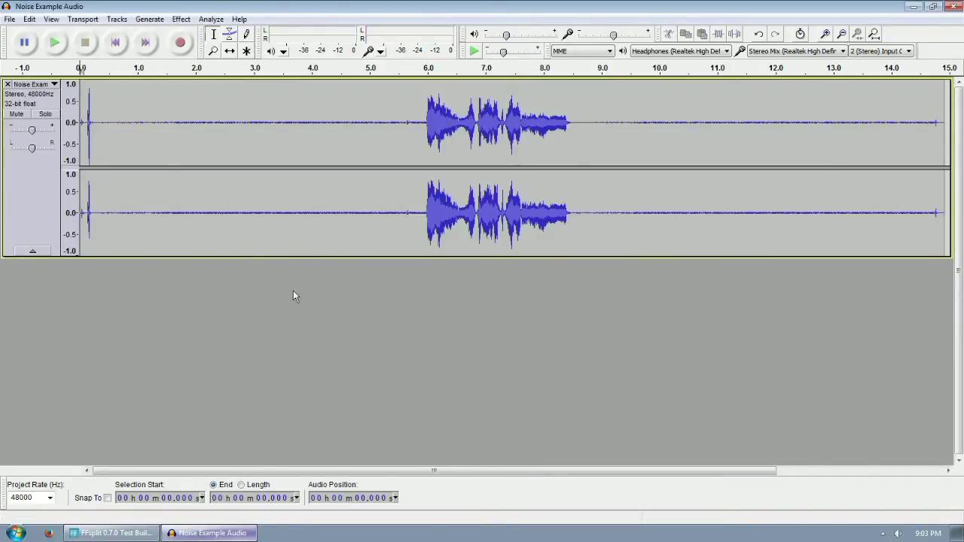
click(54, 45)
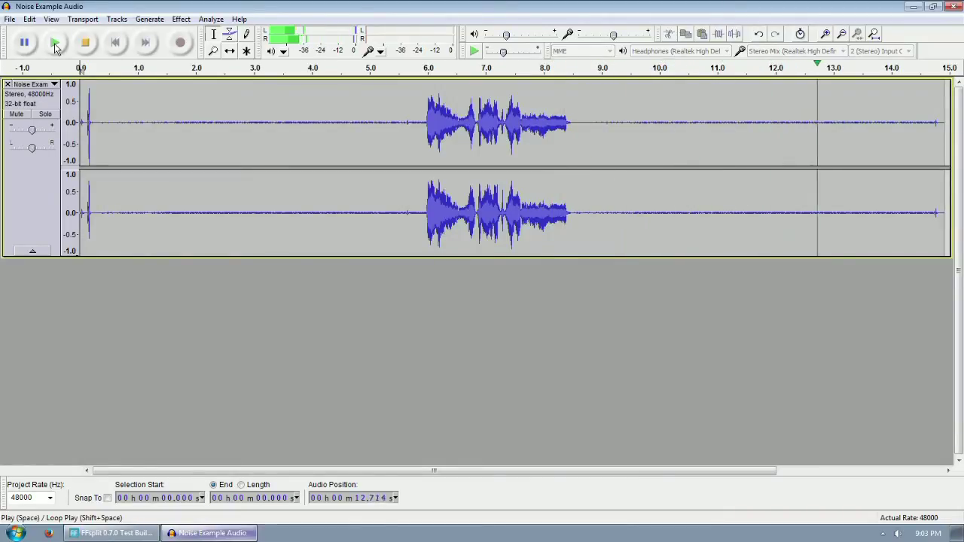
click(104, 113)
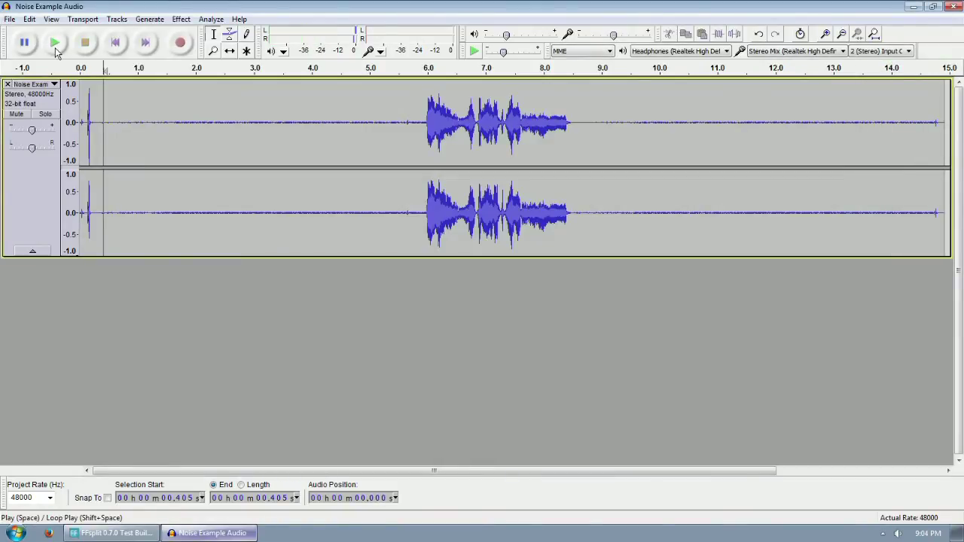
click(55, 47)
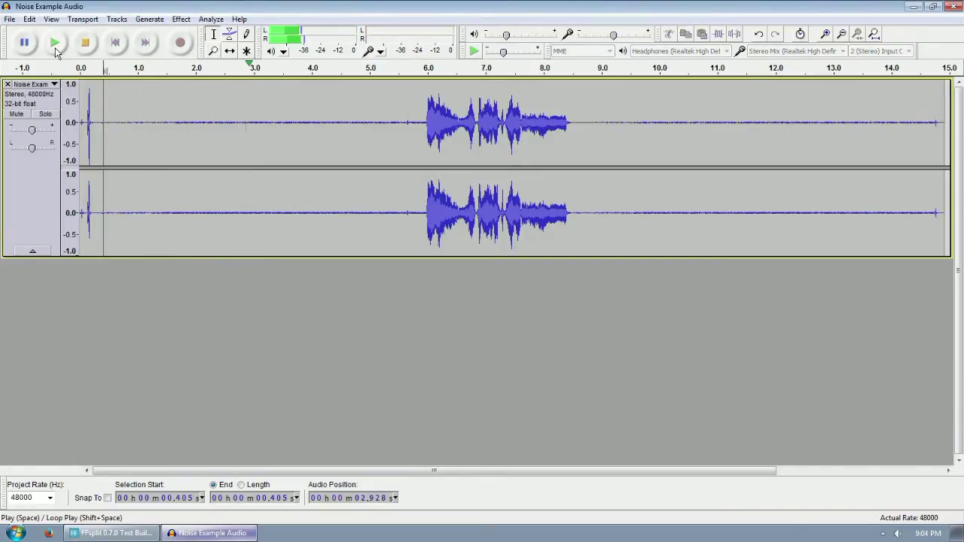
click(55, 48)
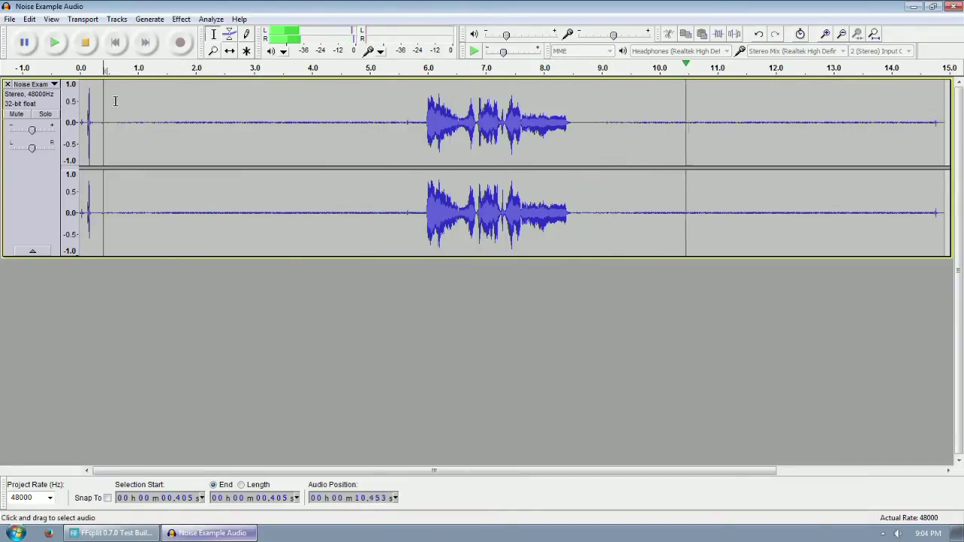
Select a trial quiet stretch around 3–4.2 seconds and play it back
drag(327, 125, 253, 128)
click(55, 45)
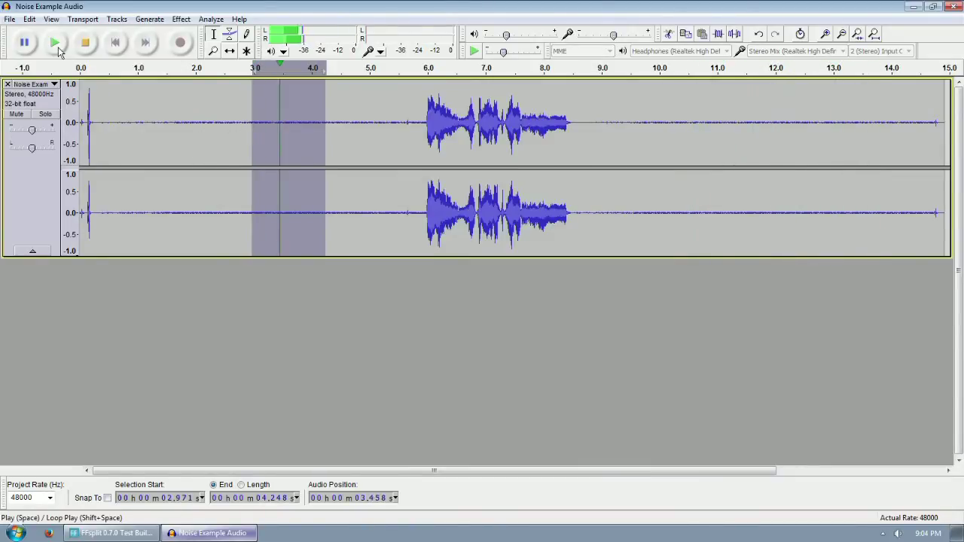
click(58, 46)
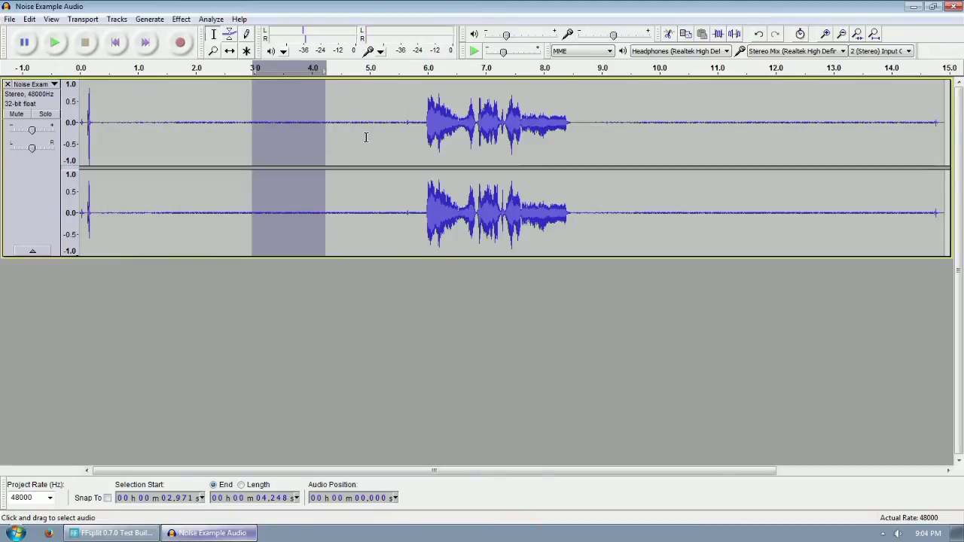
Refine the noise-only selection to about 3.8–4.95 seconds and listen to it
drag(368, 142, 281, 152)
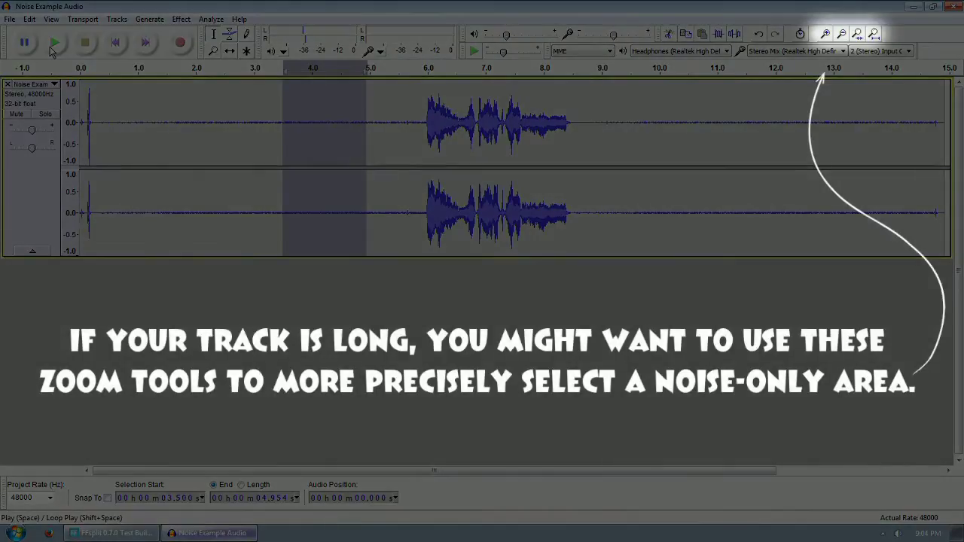
click(51, 47)
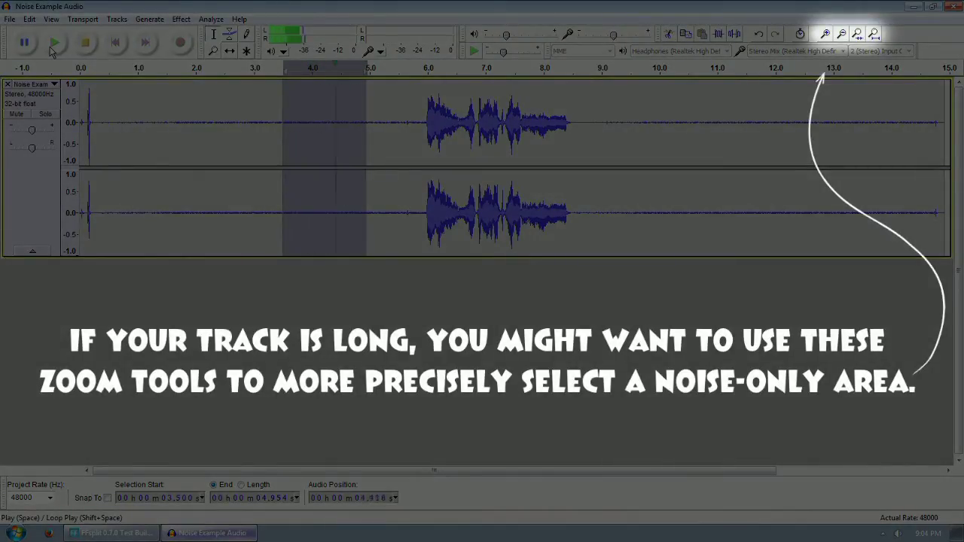
drag(308, 121, 367, 122)
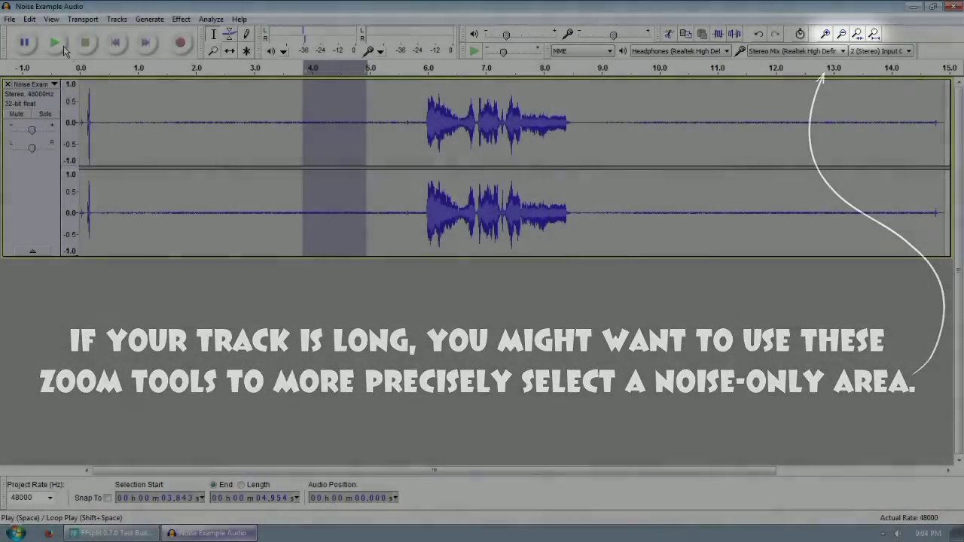
click(64, 47)
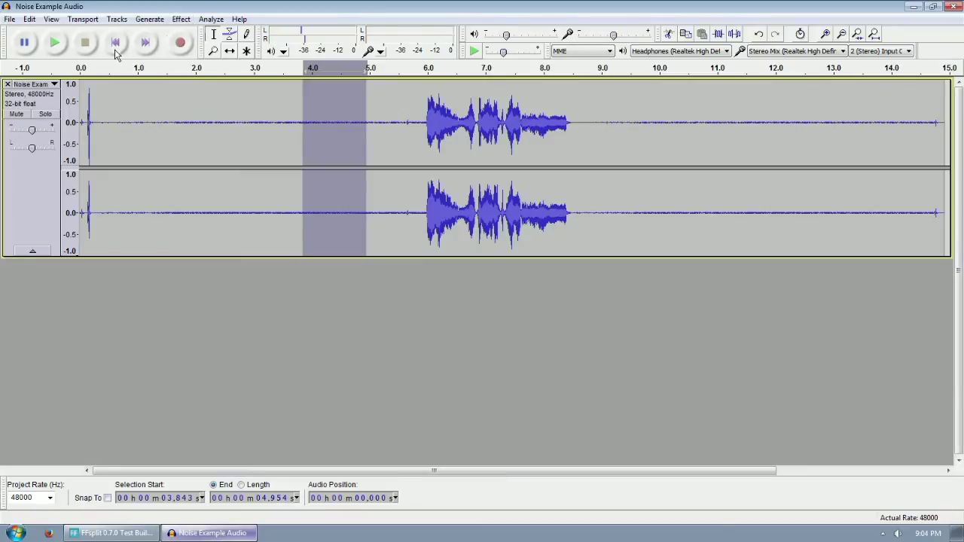
click(181, 20)
Replay the selected 3.8–5.0 s noise stretch, then stop playback
click(181, 21)
click(57, 42)
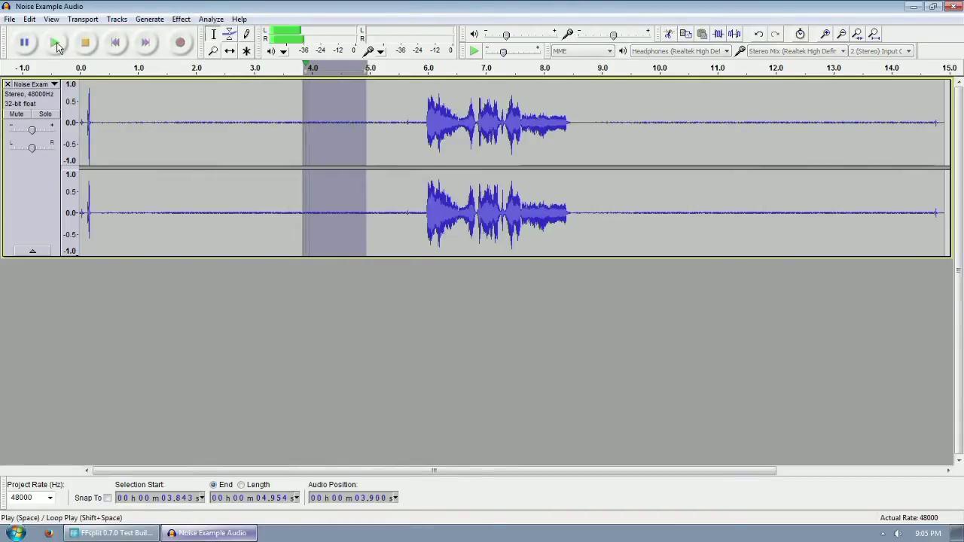
click(181, 19)
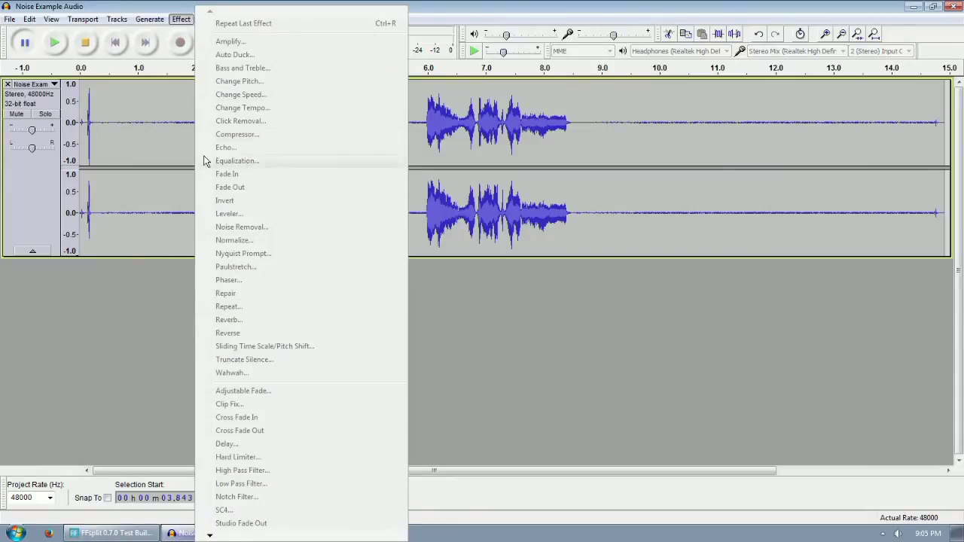
click(162, 7)
click(87, 45)
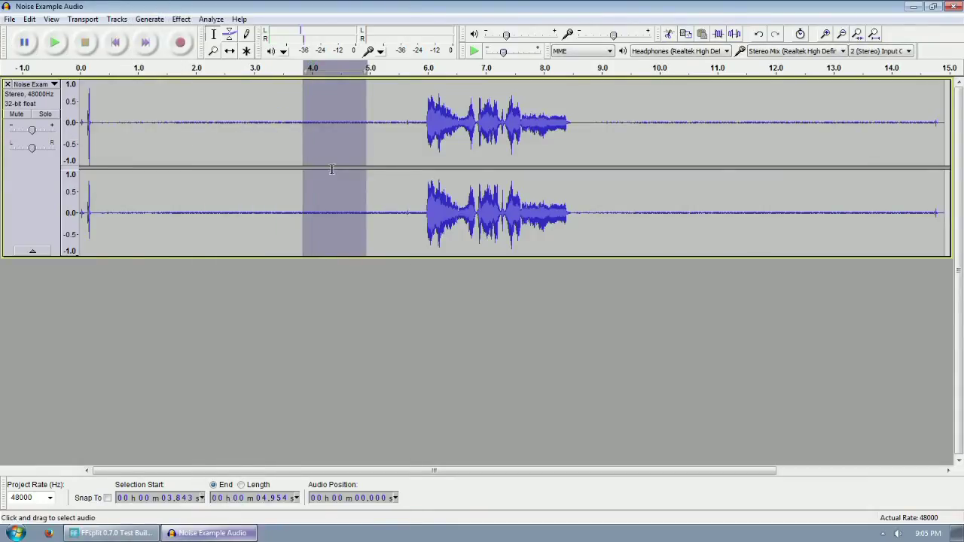
Capture a noise profile from the selection using Noise Removal's Get Noise Profile
click(181, 19)
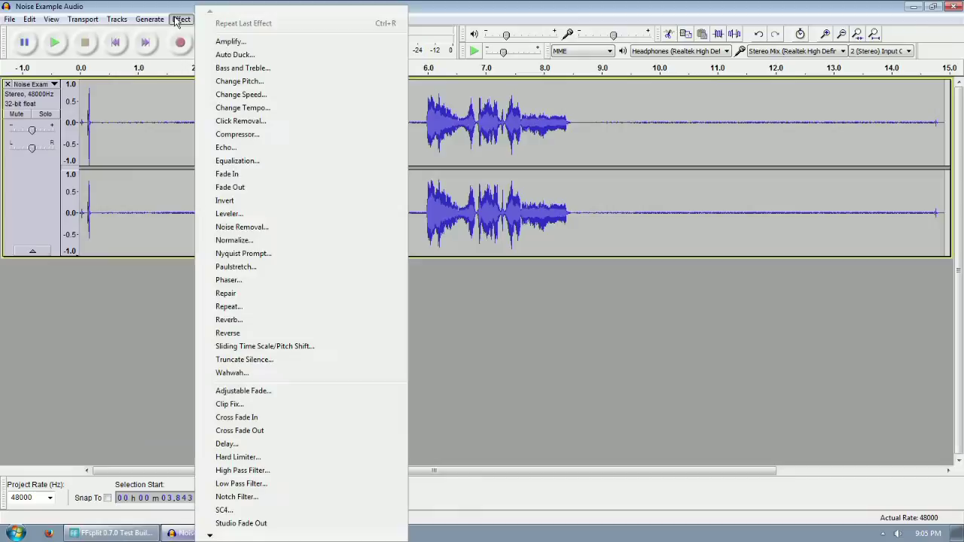
click(243, 227)
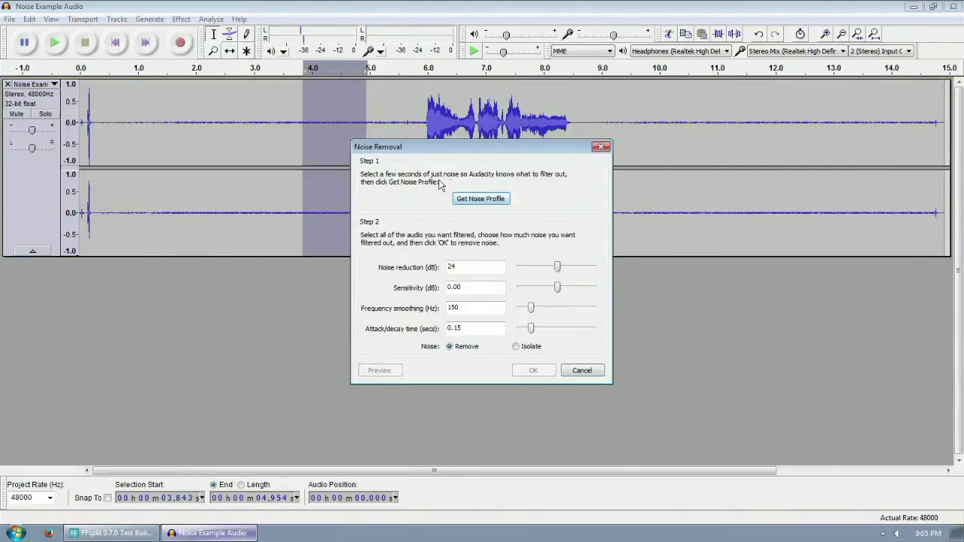
drag(474, 153, 592, 109)
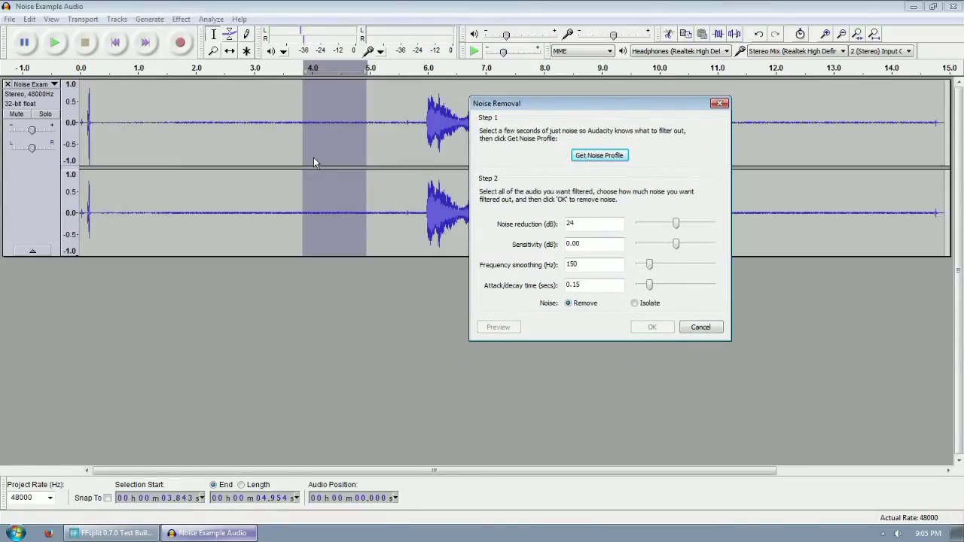
click(597, 156)
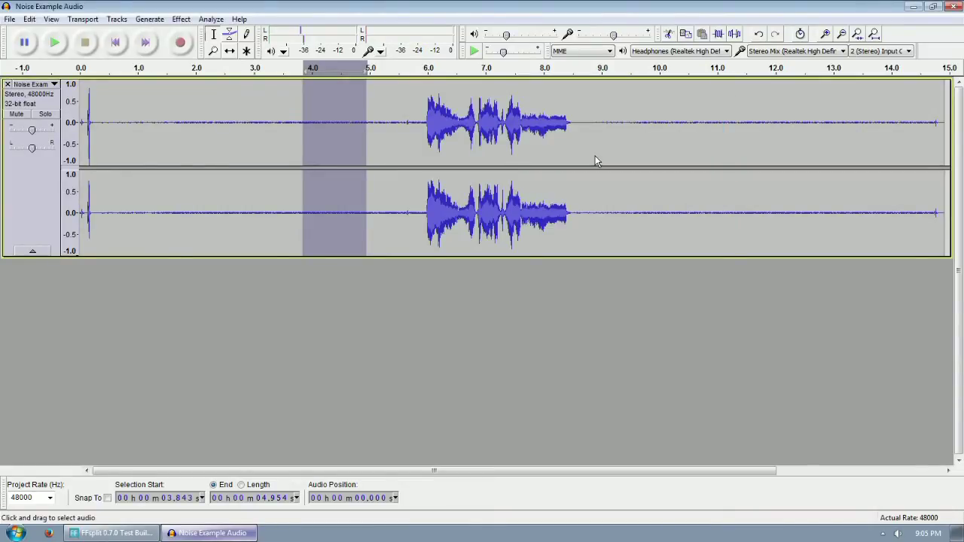
Apply Noise Removal across the entire 15-second clip, then undo and redo to compare
click(388, 157)
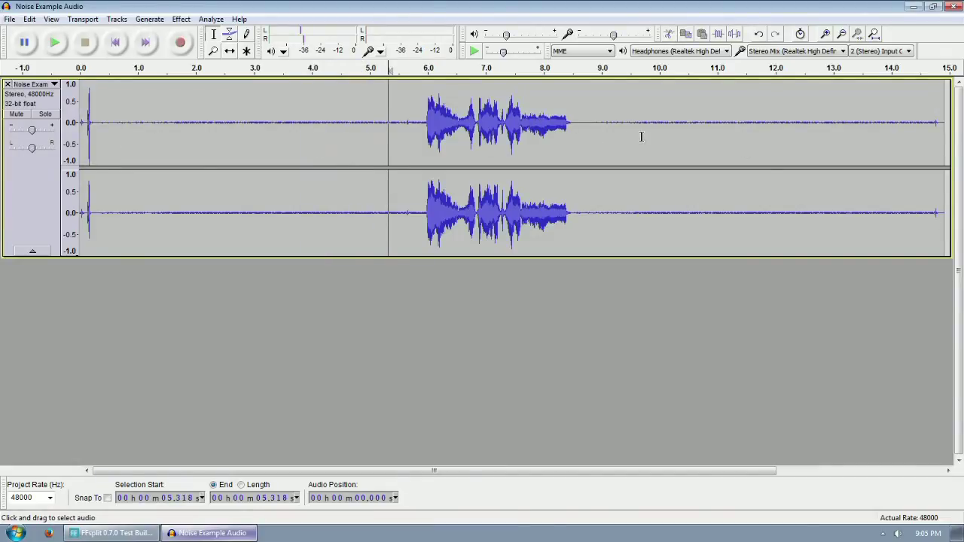
click(181, 18)
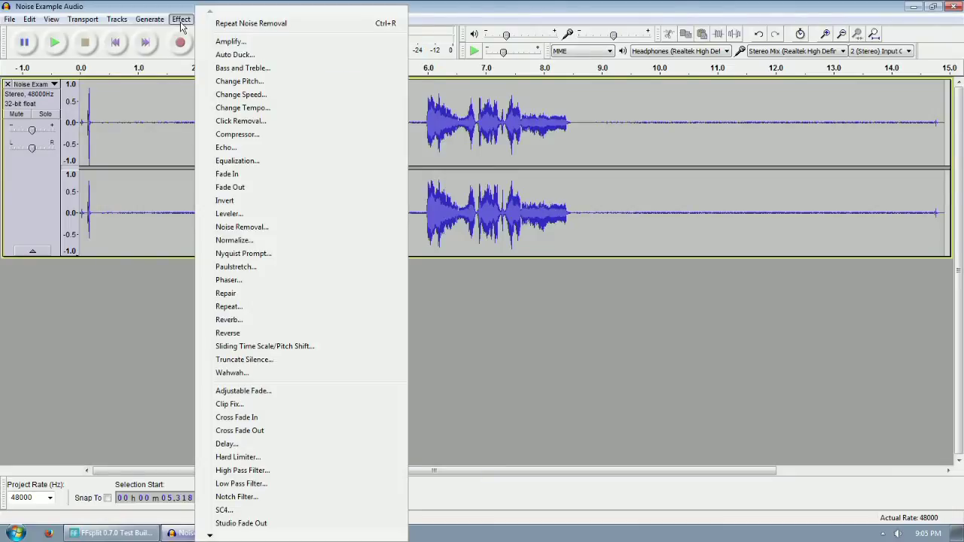
click(242, 227)
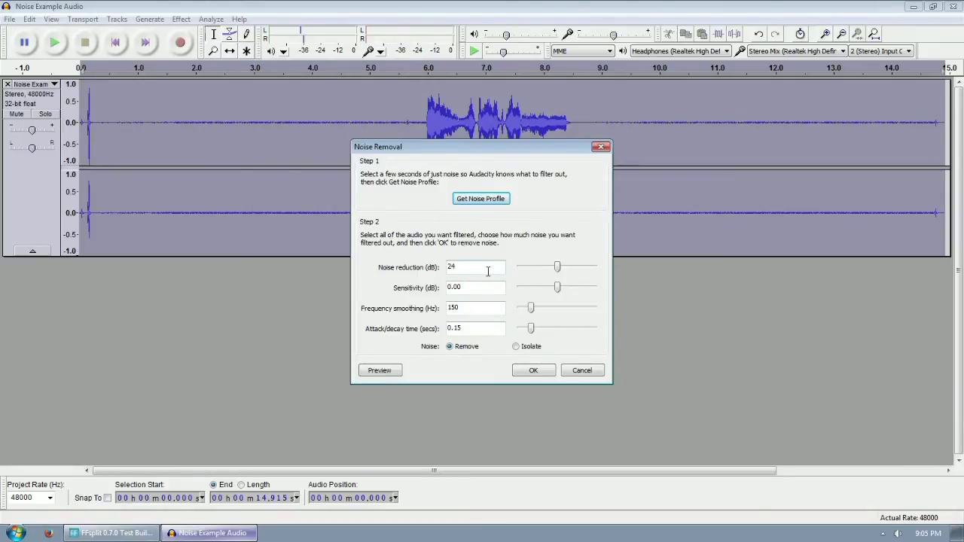
click(533, 371)
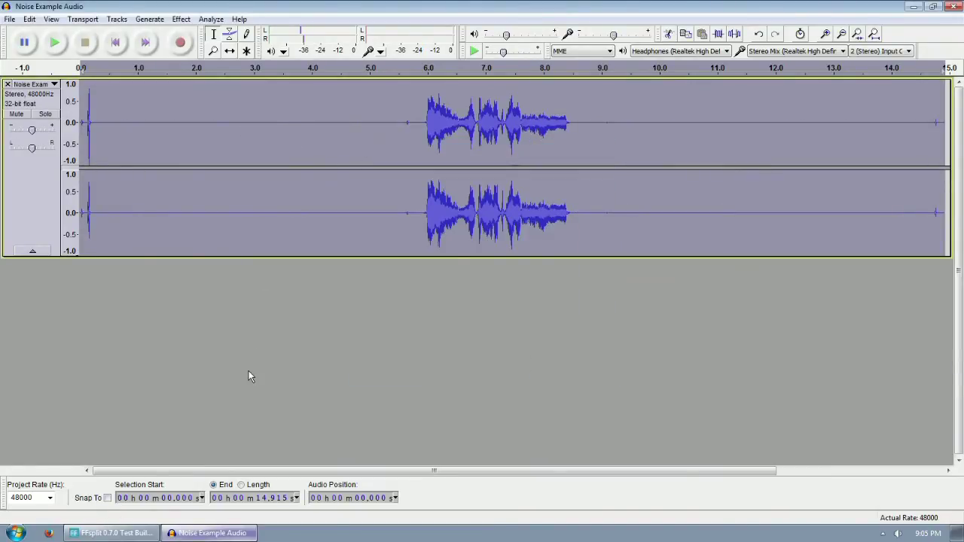
key(ctrl+z)
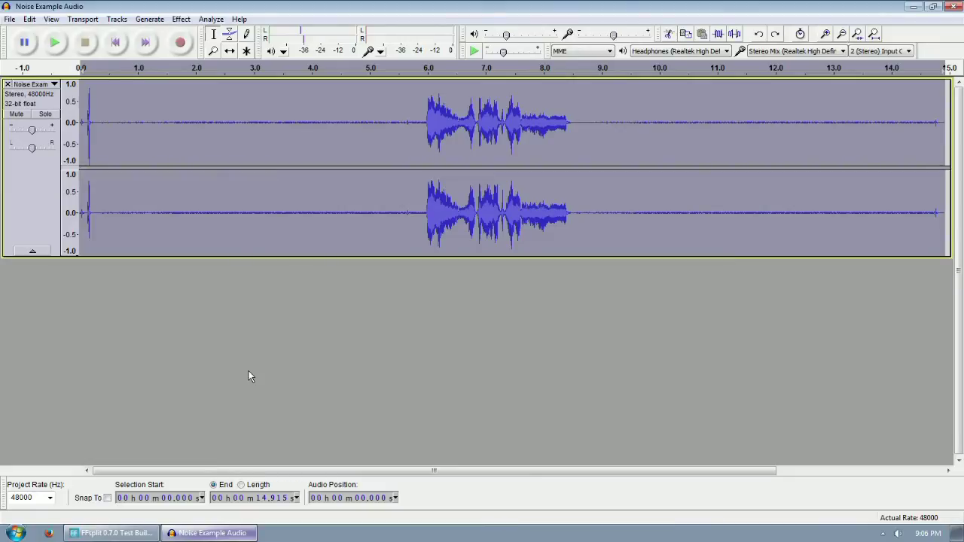
key(ctrl+y)
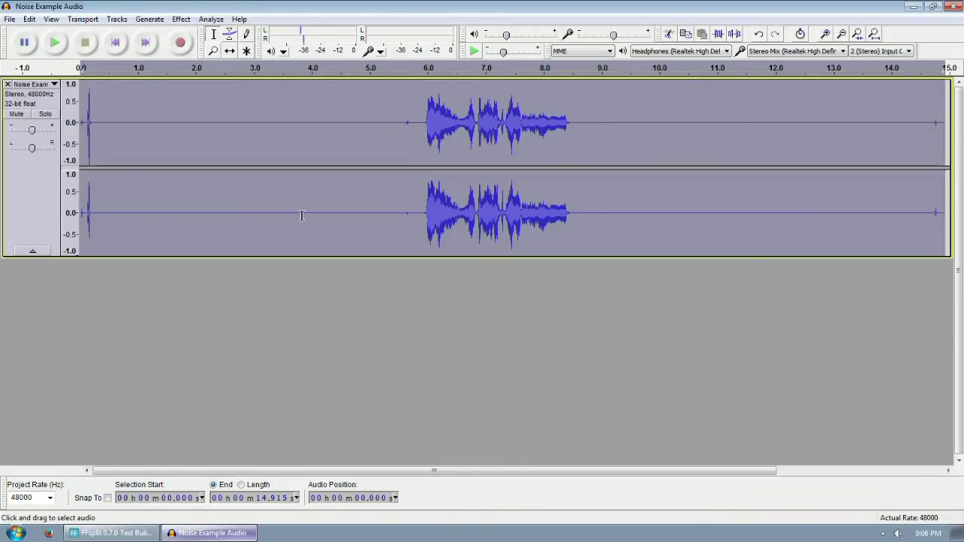
click(110, 128)
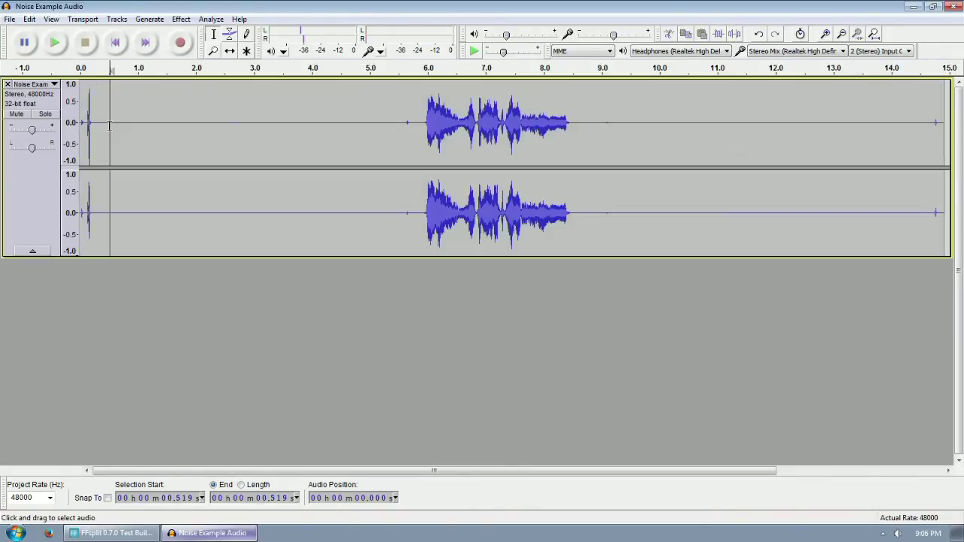
click(58, 49)
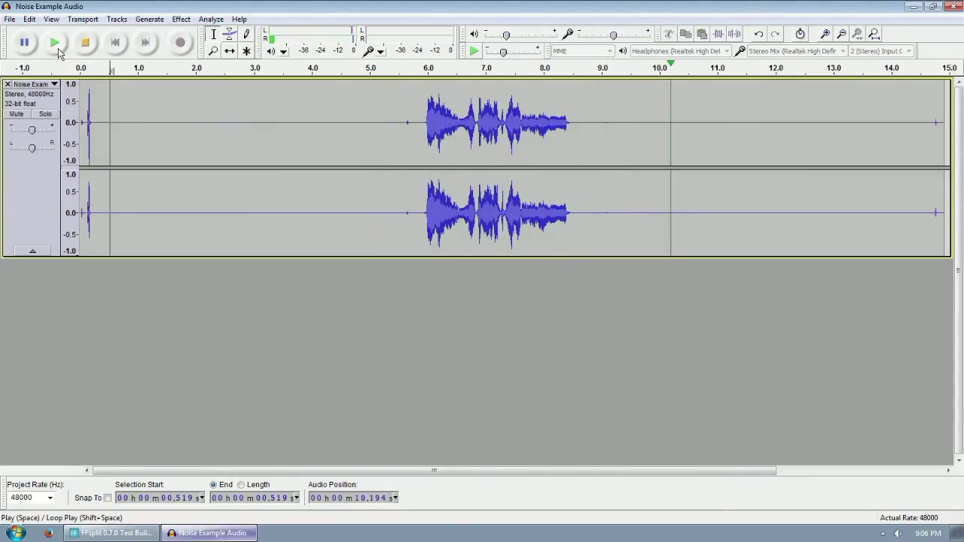
key(space)
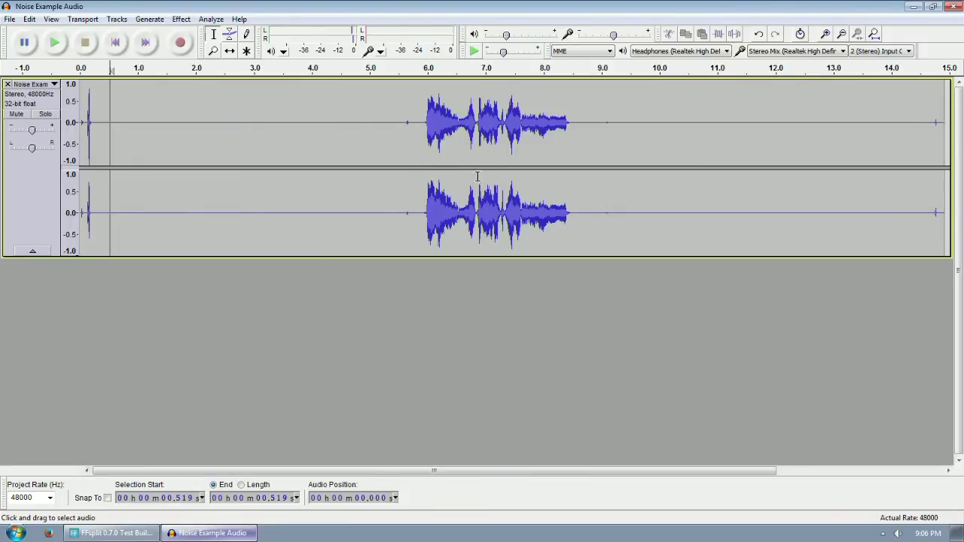
click(411, 188)
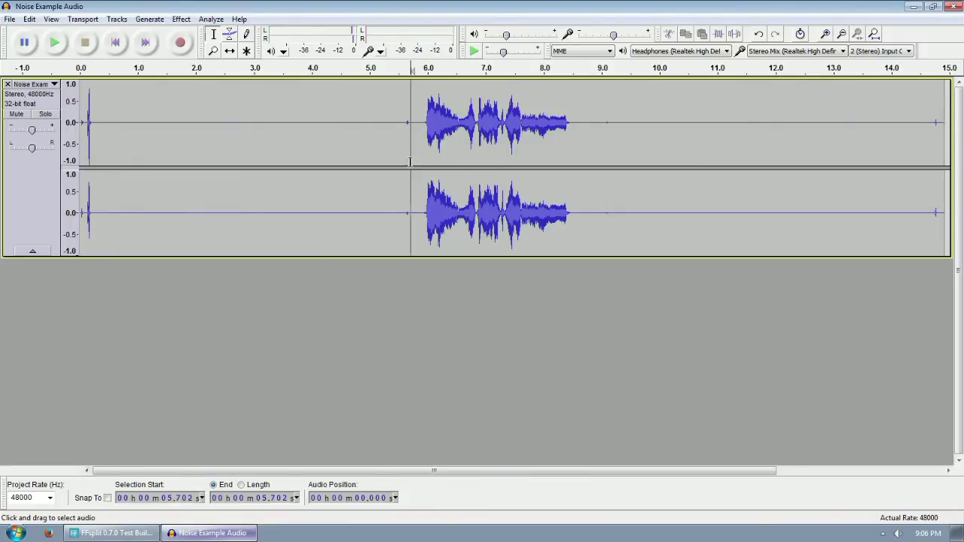
click(56, 43)
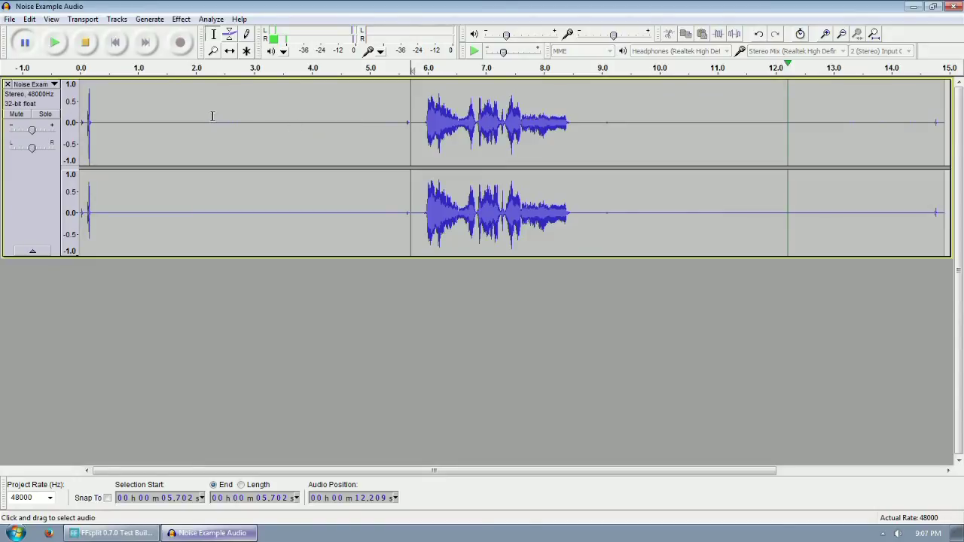
Export the cleaned audio to the desktop as WAV file 'Noise Example Audio 2' with empty metadata
click(85, 43)
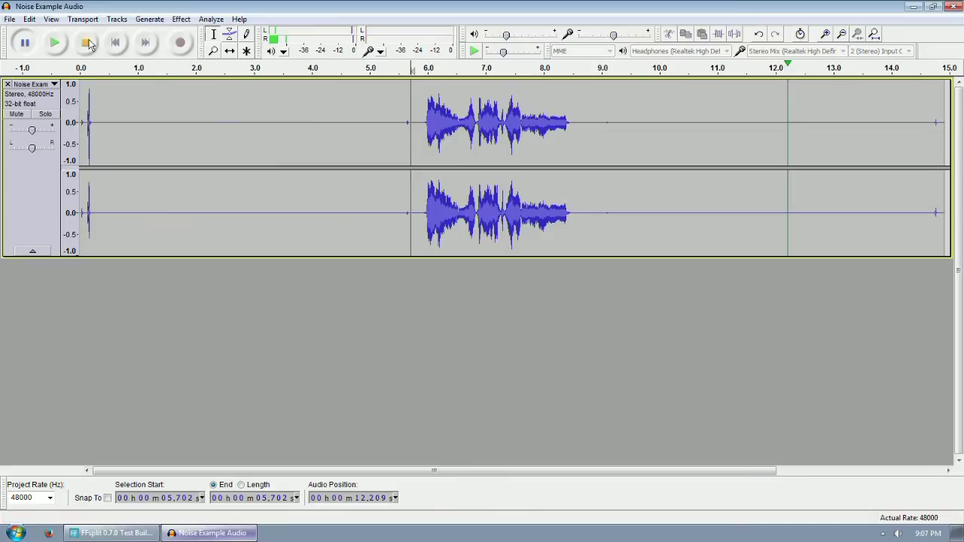
click(7, 20)
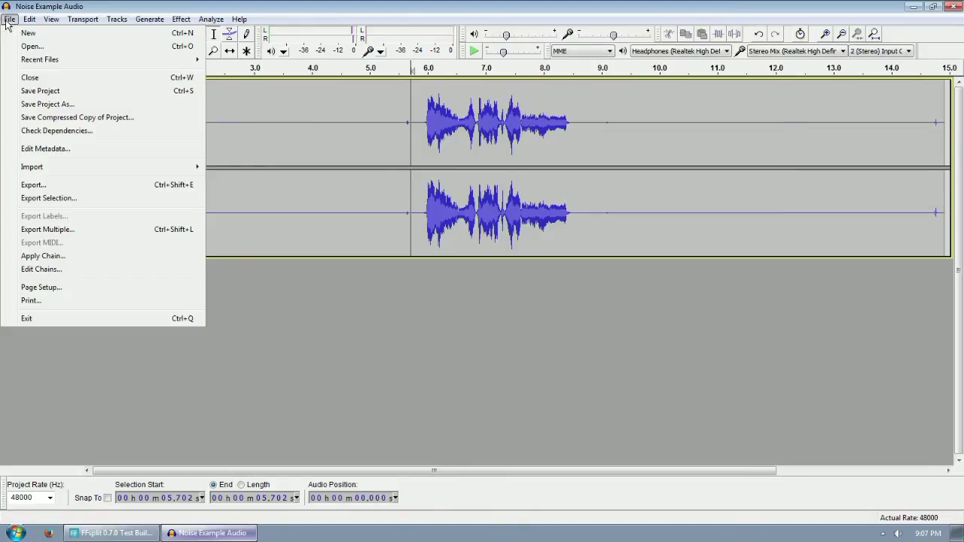
click(82, 184)
click(483, 349)
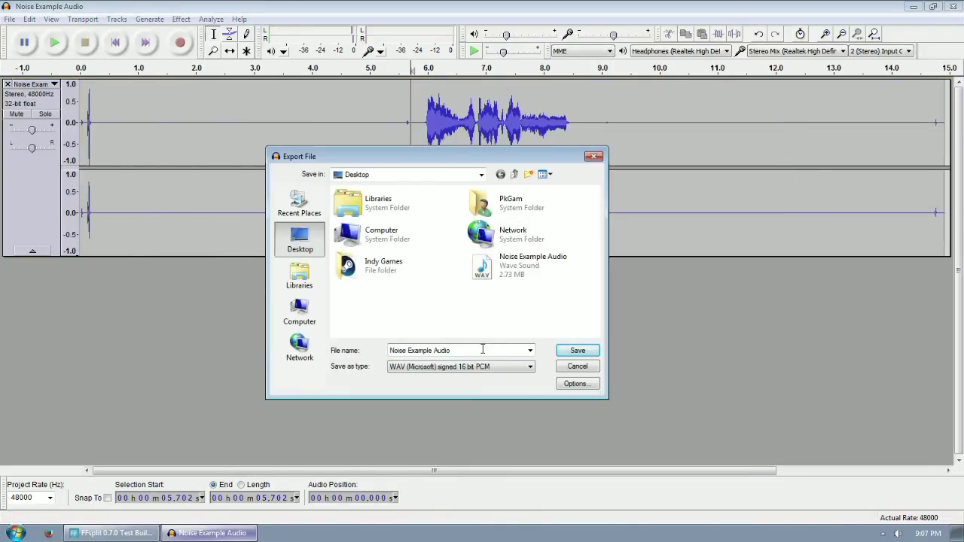
text(2)
click(579, 350)
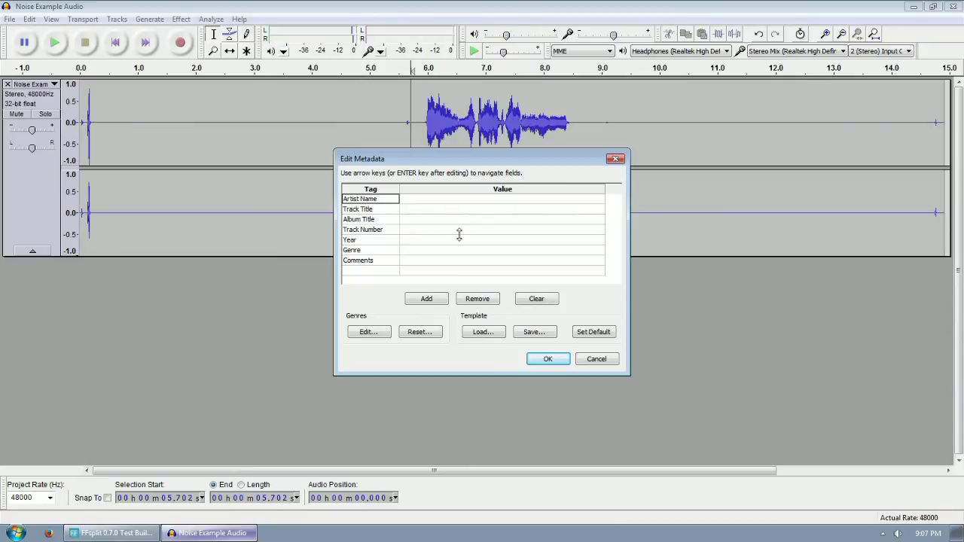
click(541, 363)
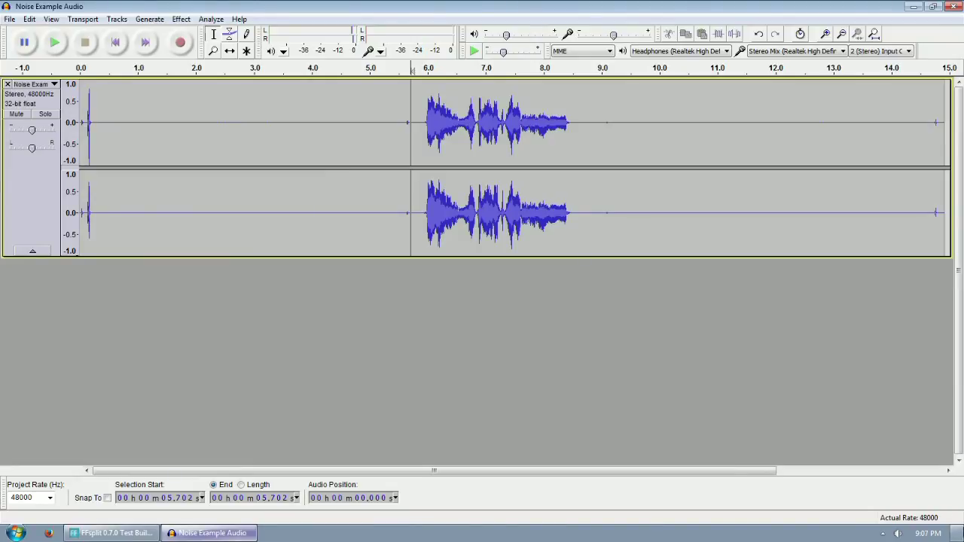
click(955, 534)
Move 'Noise Example Audio 2' to the desktop centre beside the original and play it
drag(30, 464, 446, 268)
double_click(435, 240)
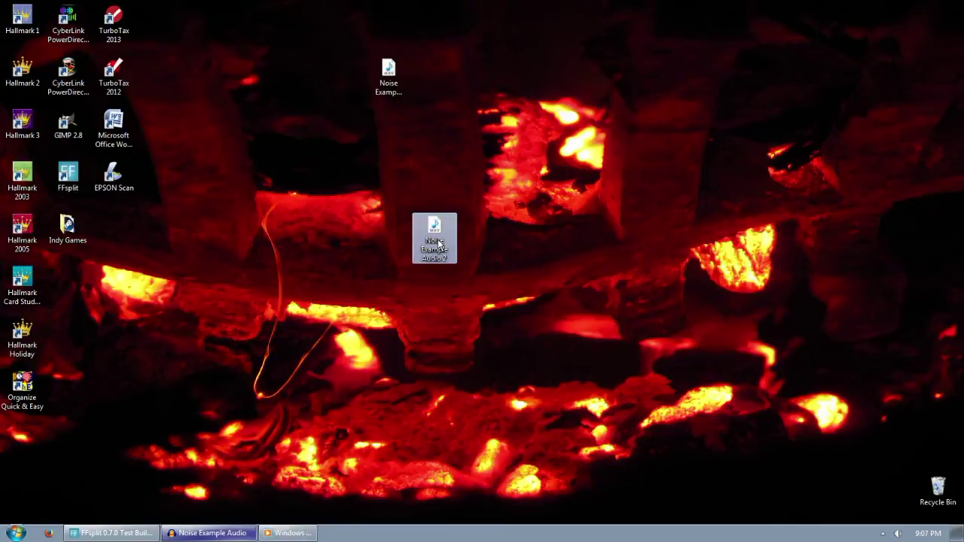